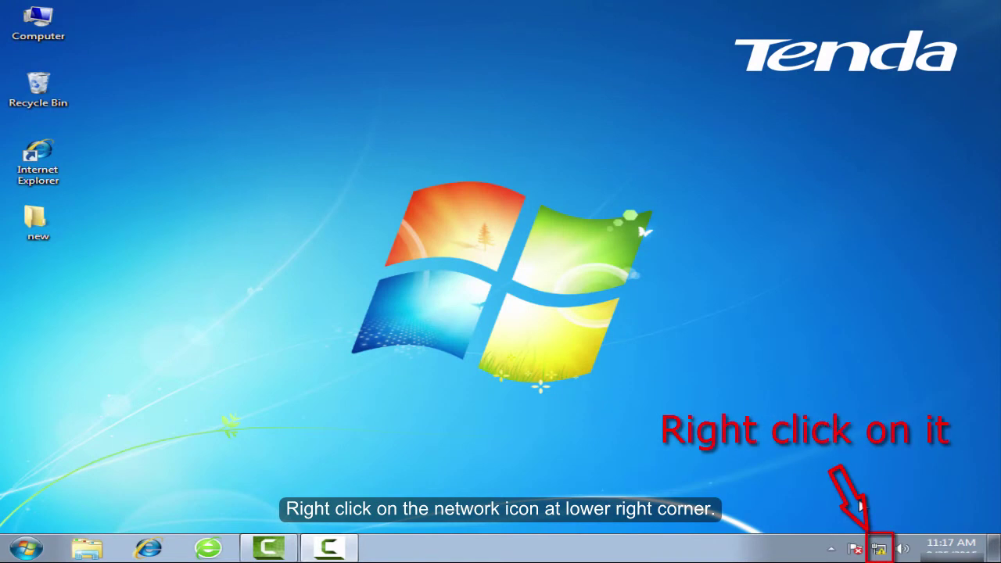
# Step: From the tray network icon, reach Network and Sharing Center's adapter settings listing Local Area Connection
pyautogui.rightClick(875, 550)
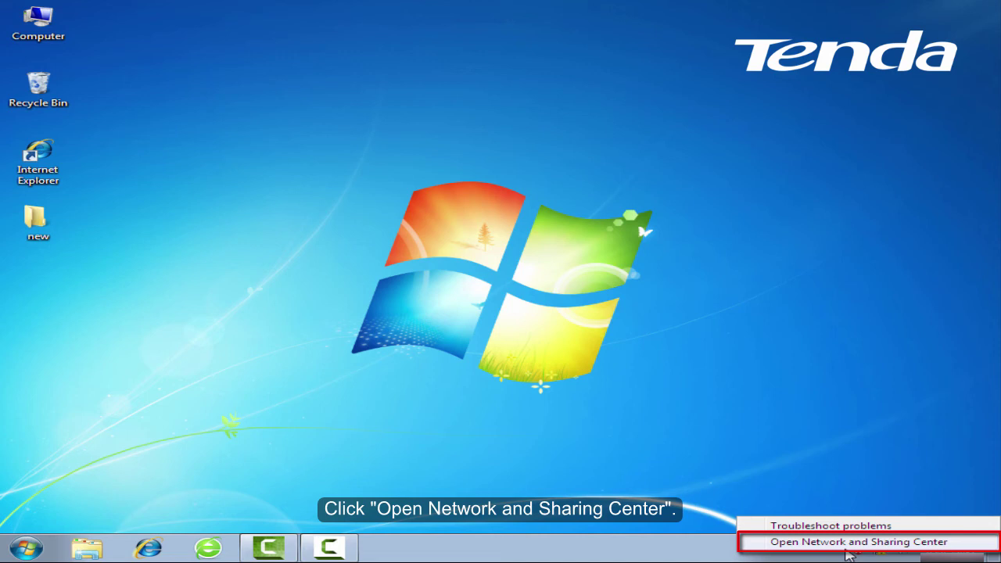
pyautogui.click(846, 546)
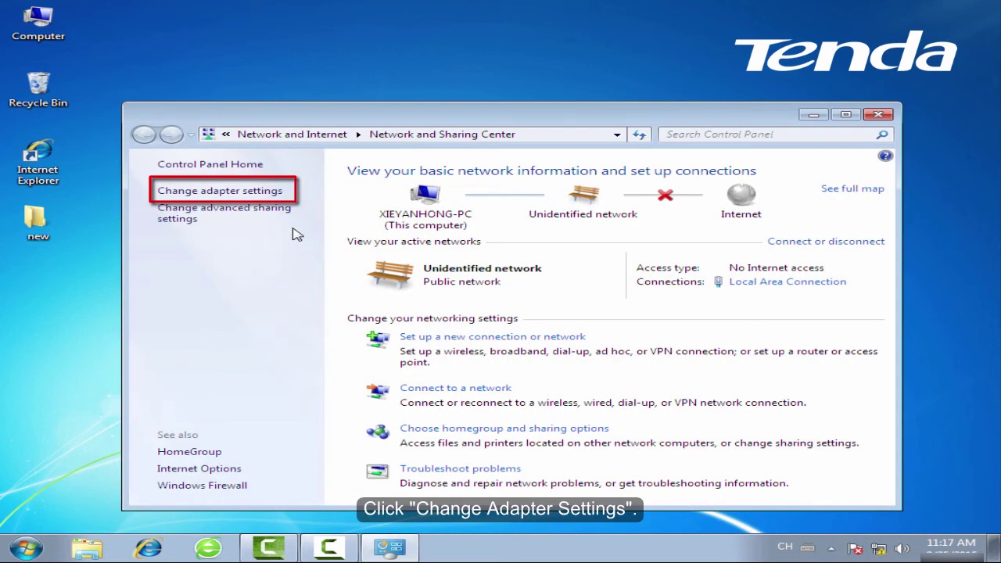
pyautogui.click(222, 191)
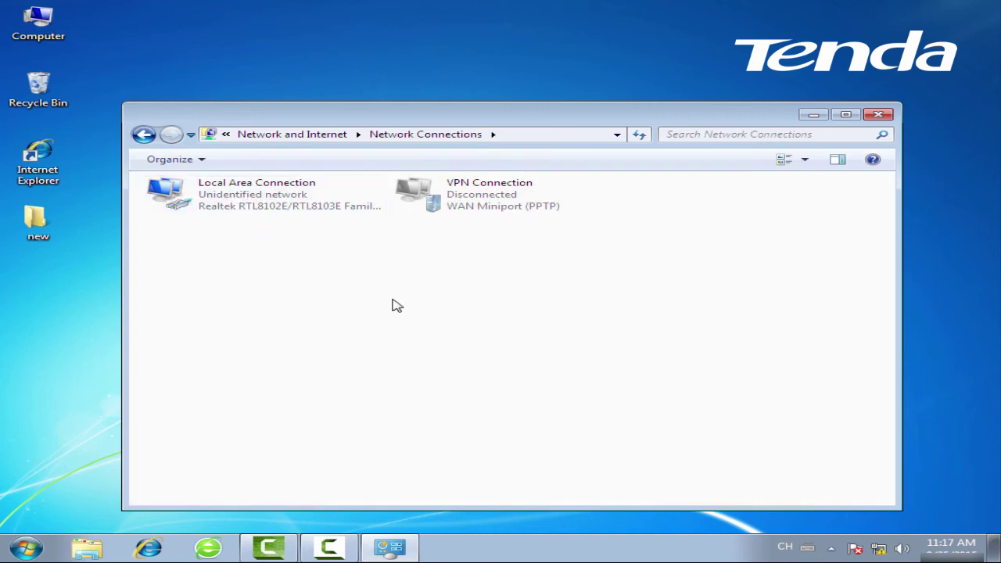
# Step: Set Local Area Connection's IPv4 to 'Obtain an IP address' and 'Obtain DNS server address' automatically
pyautogui.rightClick(339, 192)
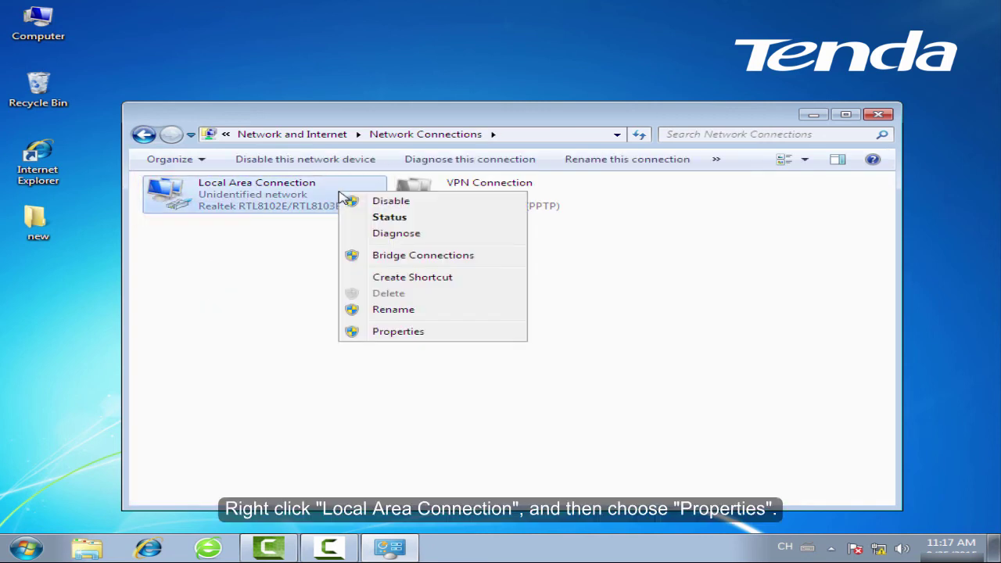
pyautogui.click(434, 335)
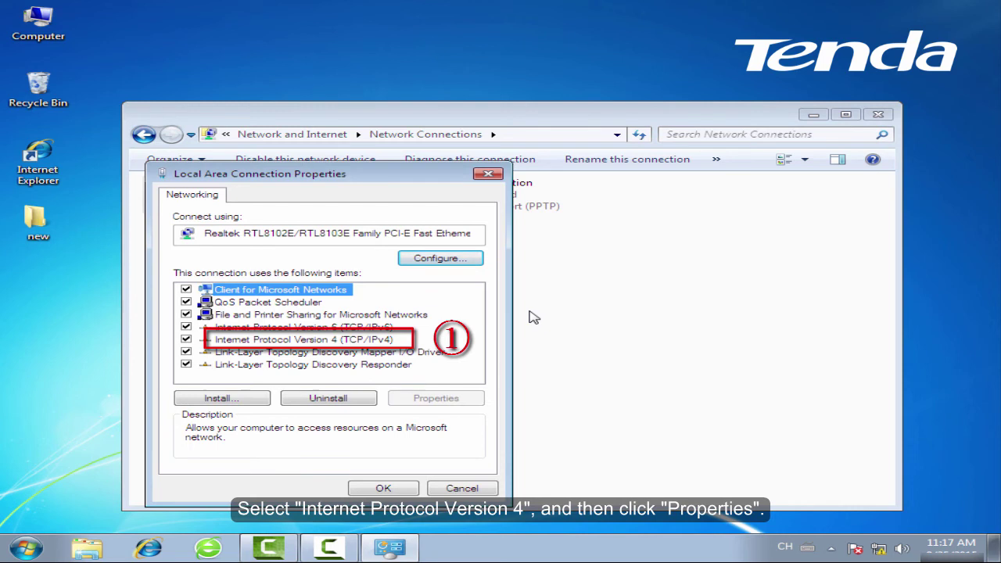
pyautogui.press('Down')
pyautogui.press('Down')
pyautogui.press('Down')
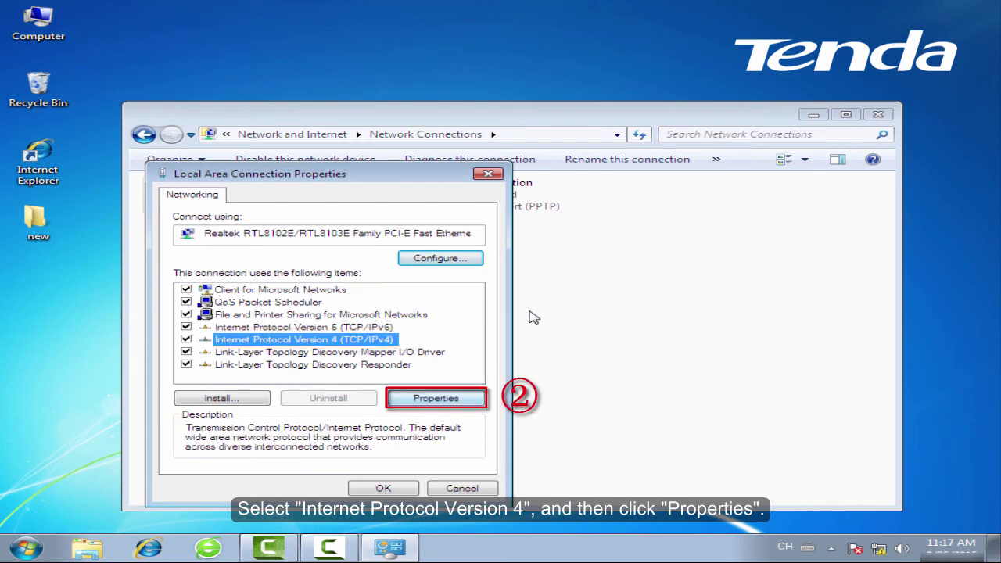
pyautogui.hotkey('alt', 'r')
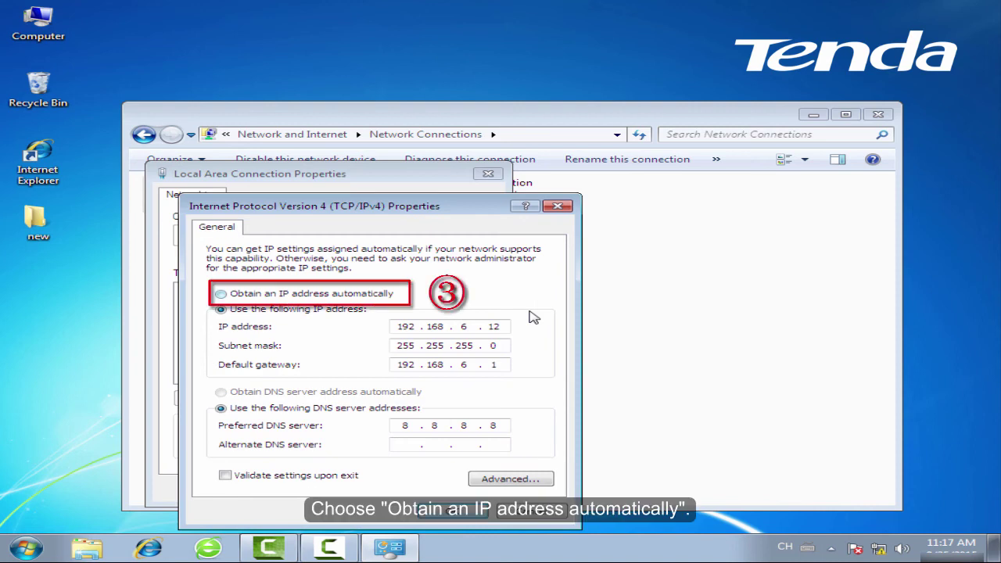
pyautogui.hotkey('alt', 'o')
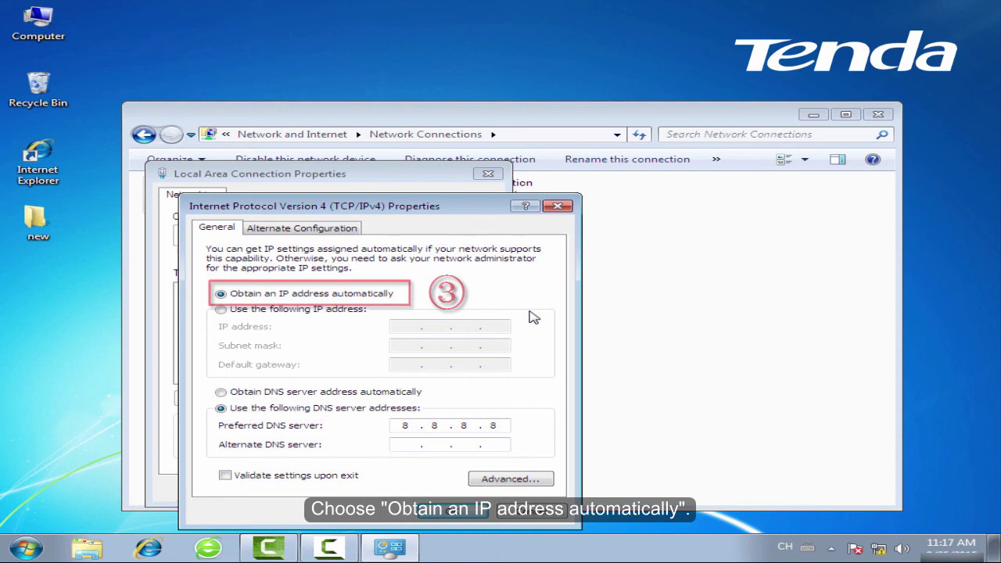
pyautogui.hotkey('alt', 'b')
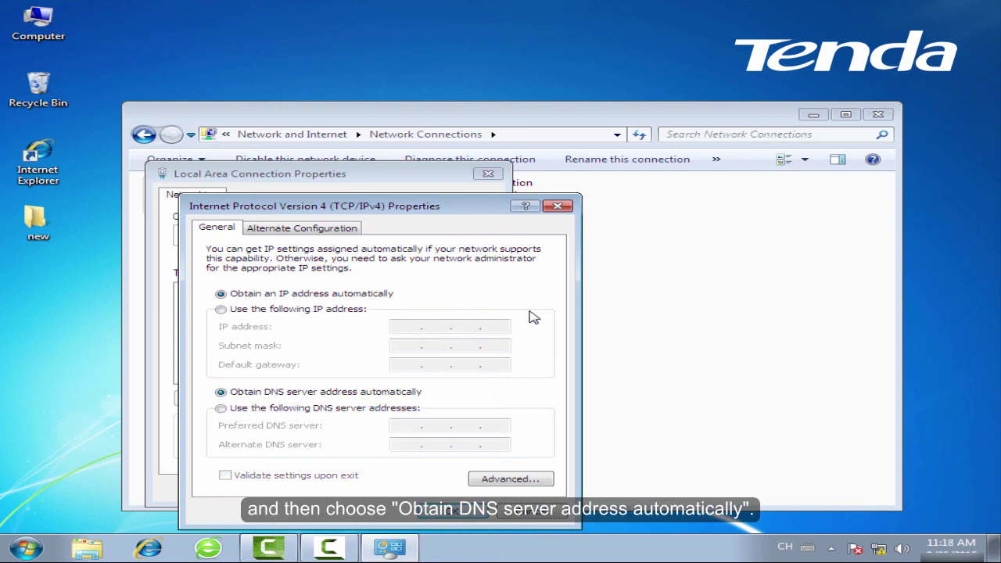
pyautogui.press('Return')
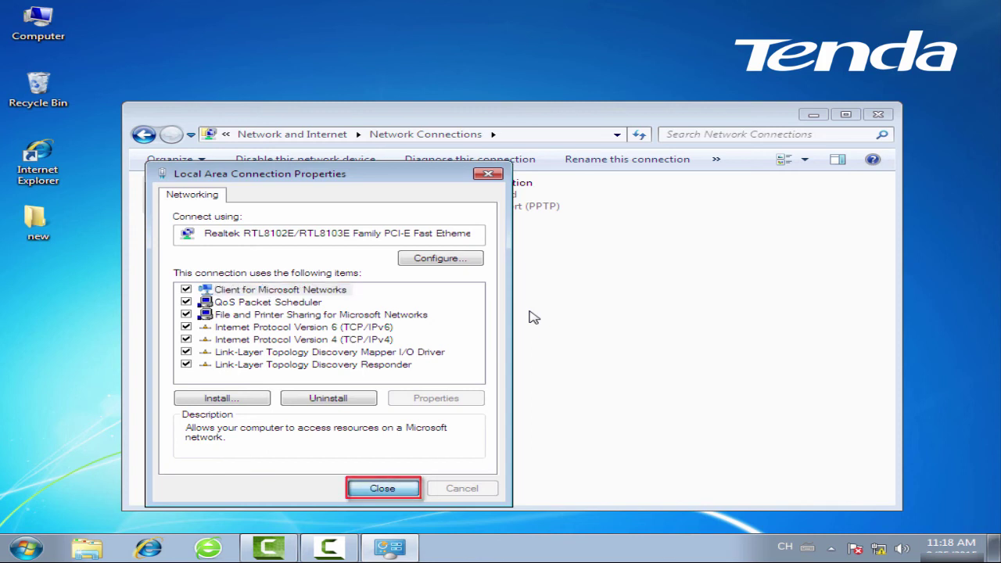
pyautogui.press('Return')
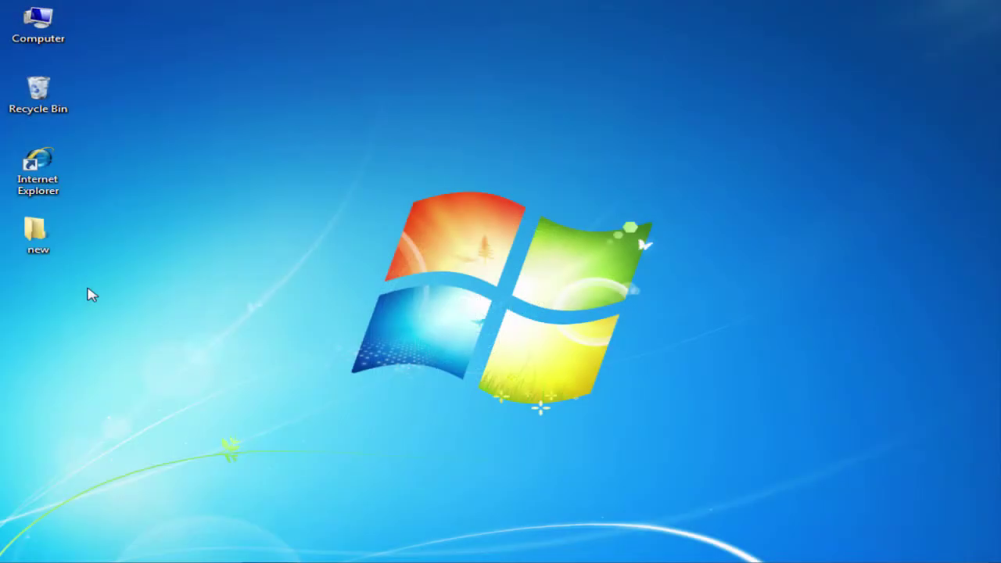
# Step: Launch Internet Explorer and load the Tenda router page at 192.168.0.1
pyautogui.doubleClick(53, 183)
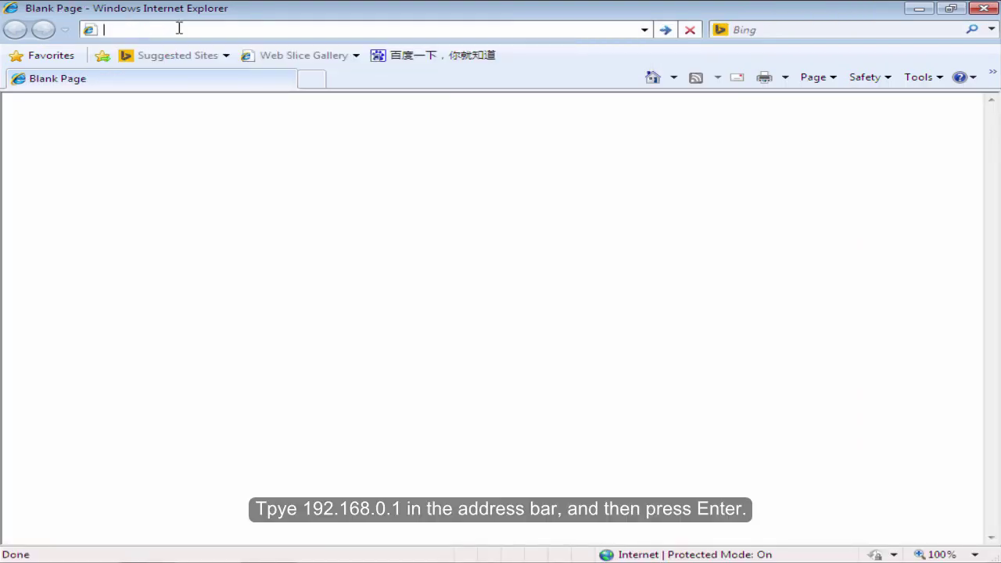
pyautogui.write('192.16')
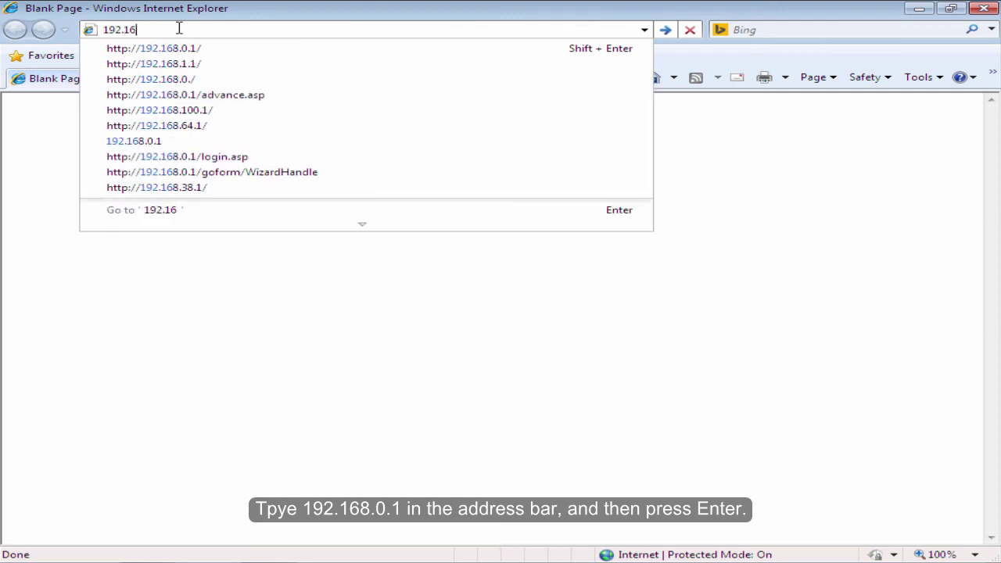
pyautogui.write('8.0.1')
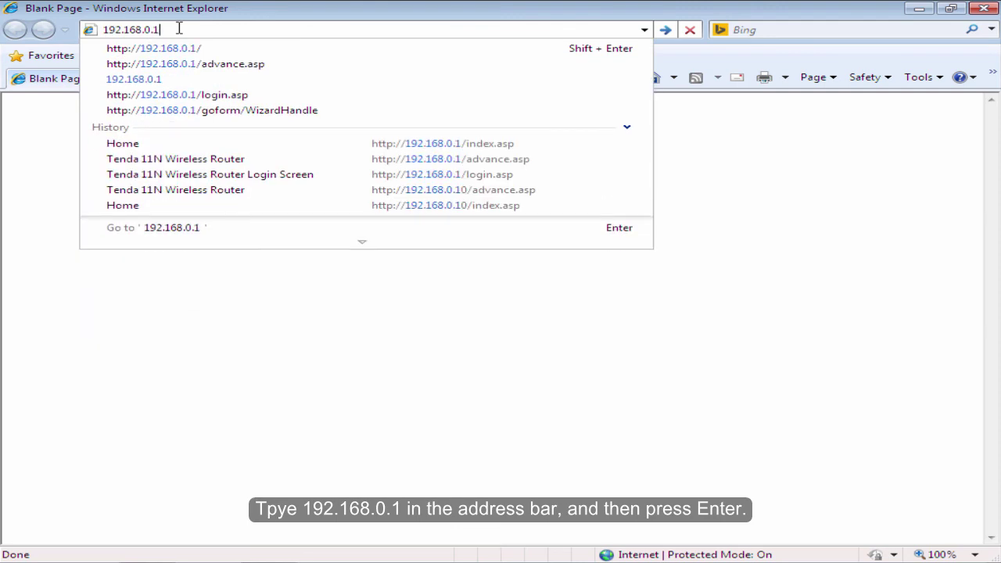
pyautogui.press('Return')
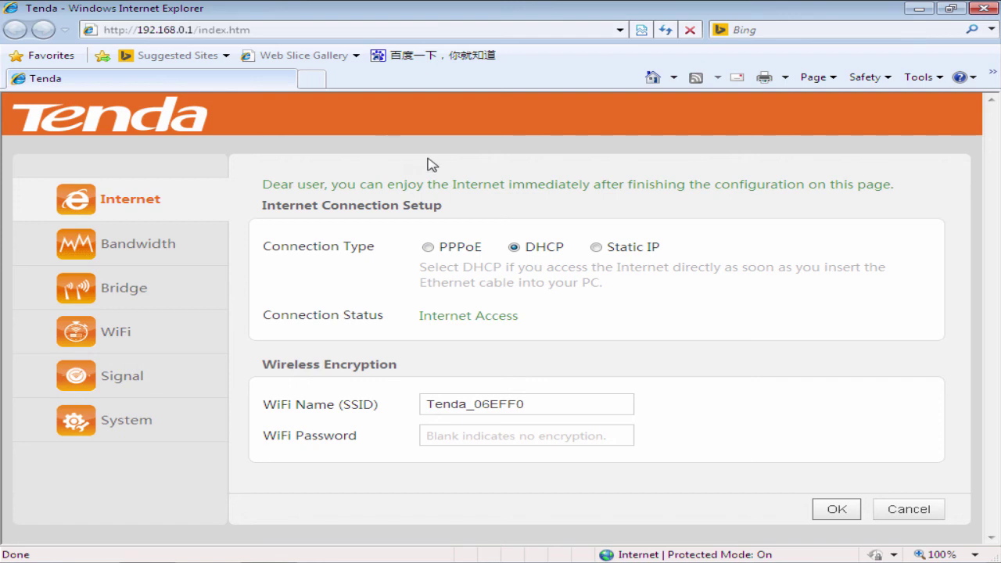
pyautogui.click(428, 248)
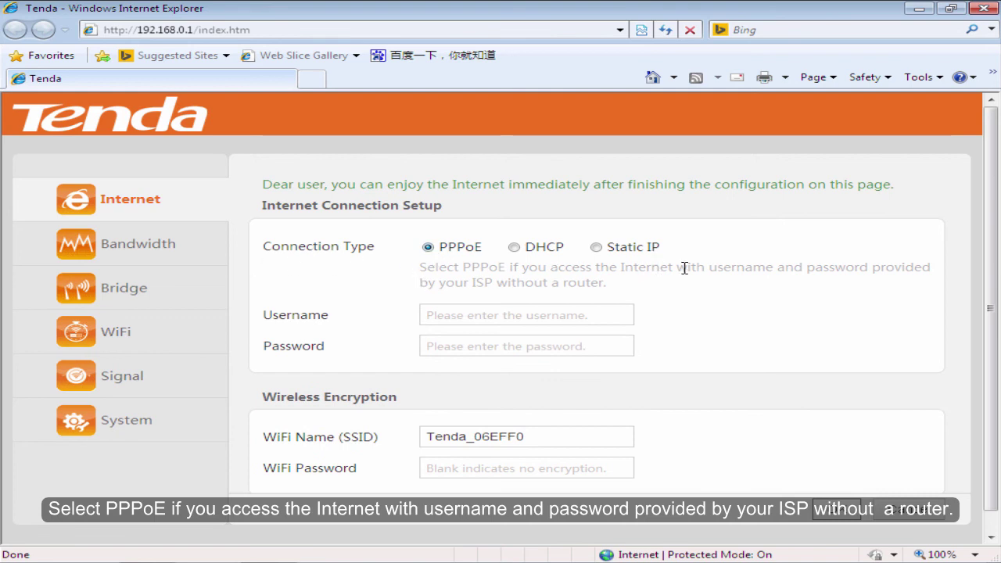
pyautogui.click(547, 316)
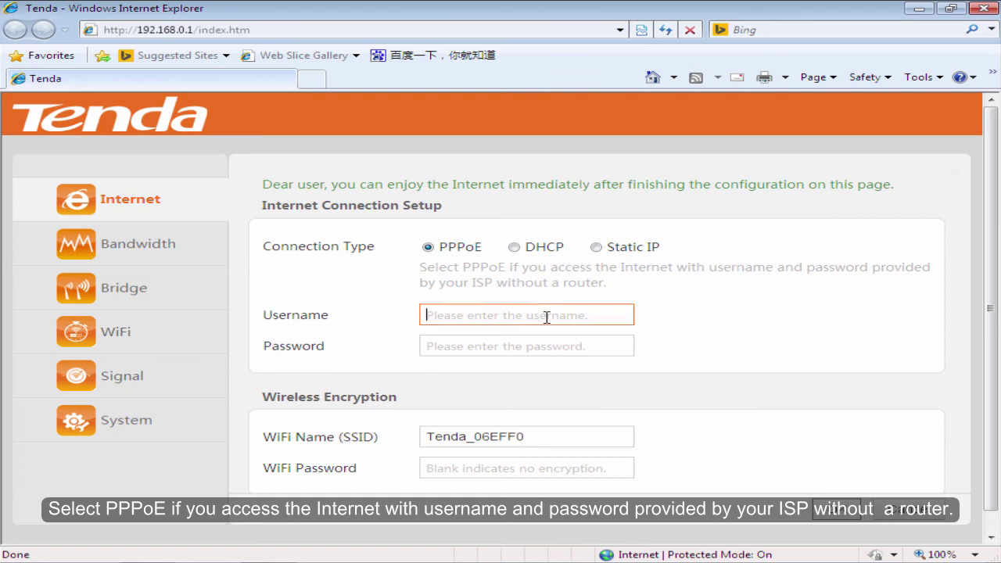
pyautogui.click(531, 345)
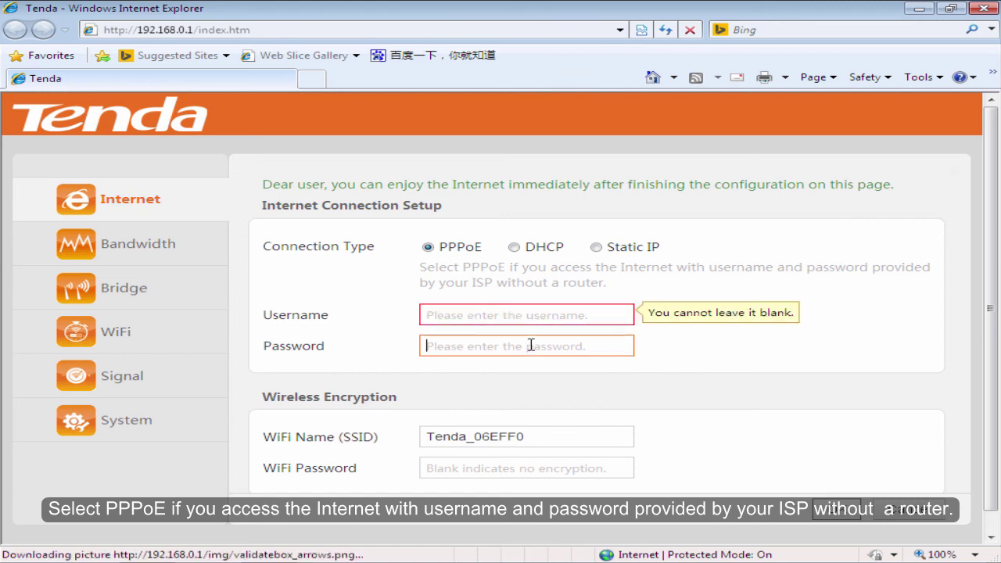
pyautogui.click(682, 350)
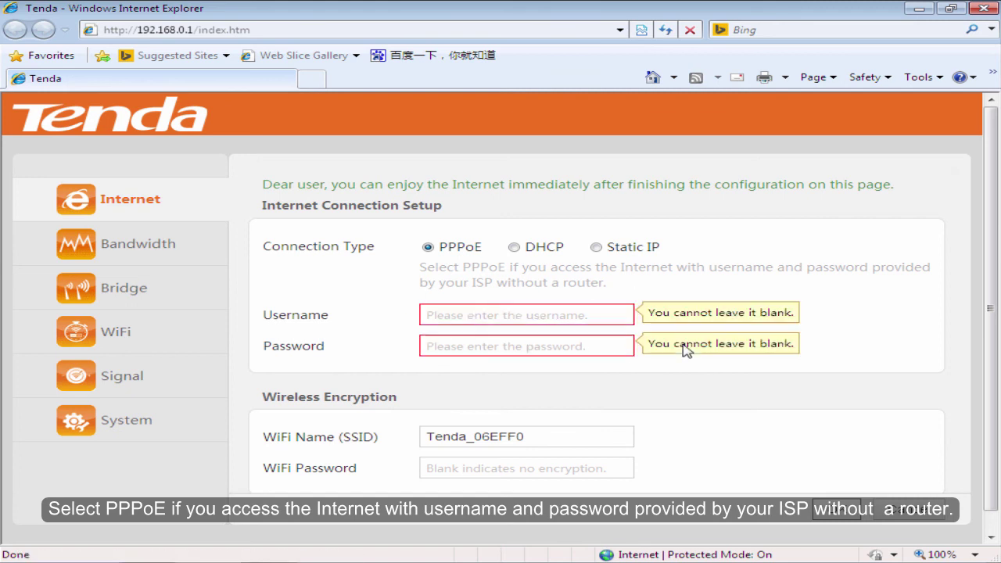
pyautogui.click(515, 247)
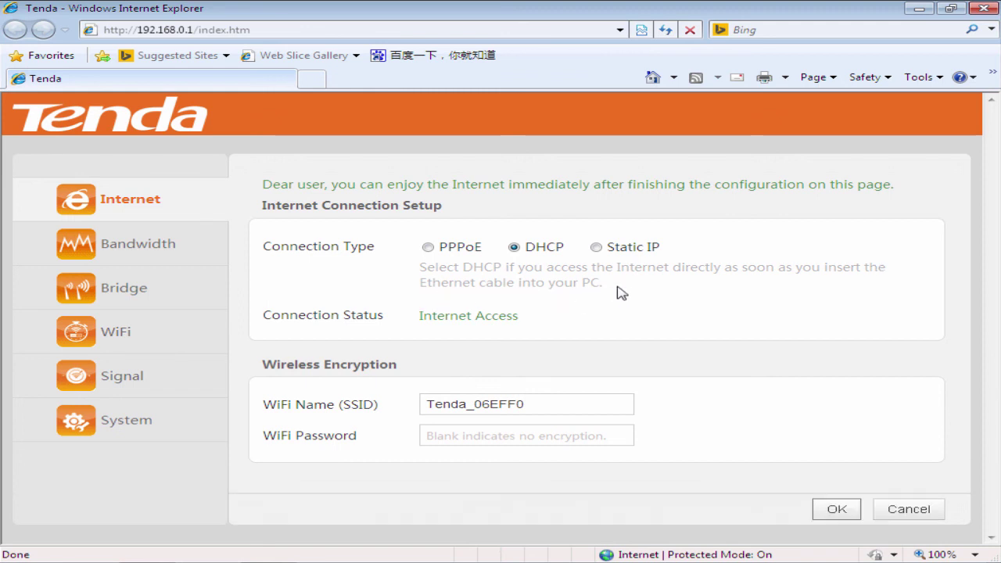
pyautogui.click(596, 247)
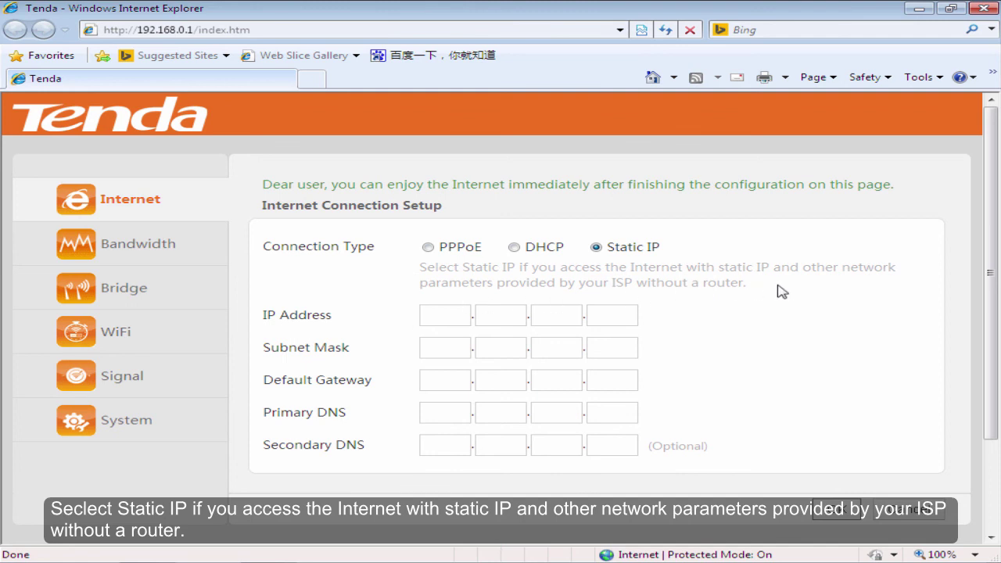
pyautogui.click(463, 317)
pyautogui.click(455, 348)
pyautogui.click(453, 380)
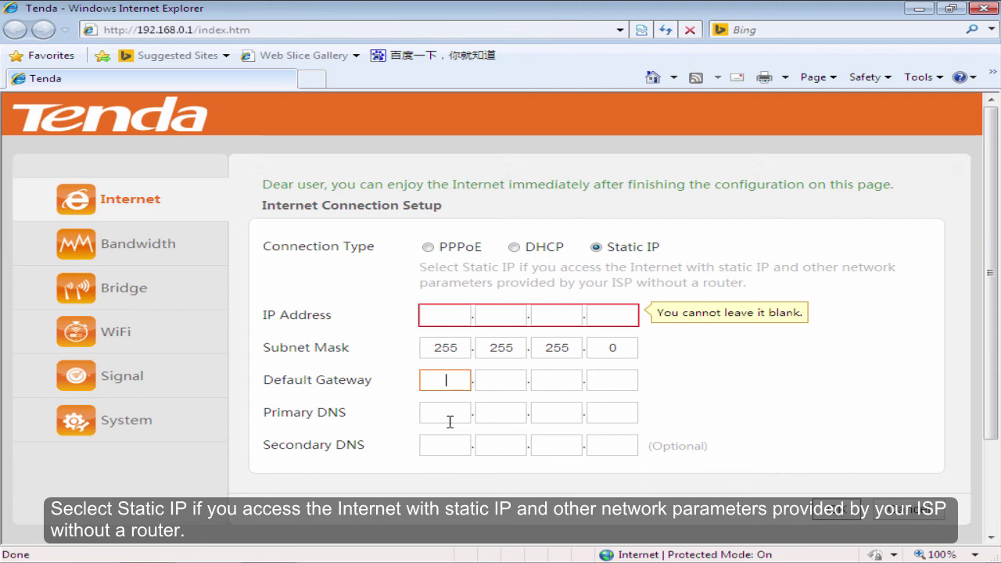
pyautogui.click(449, 413)
pyautogui.click(449, 445)
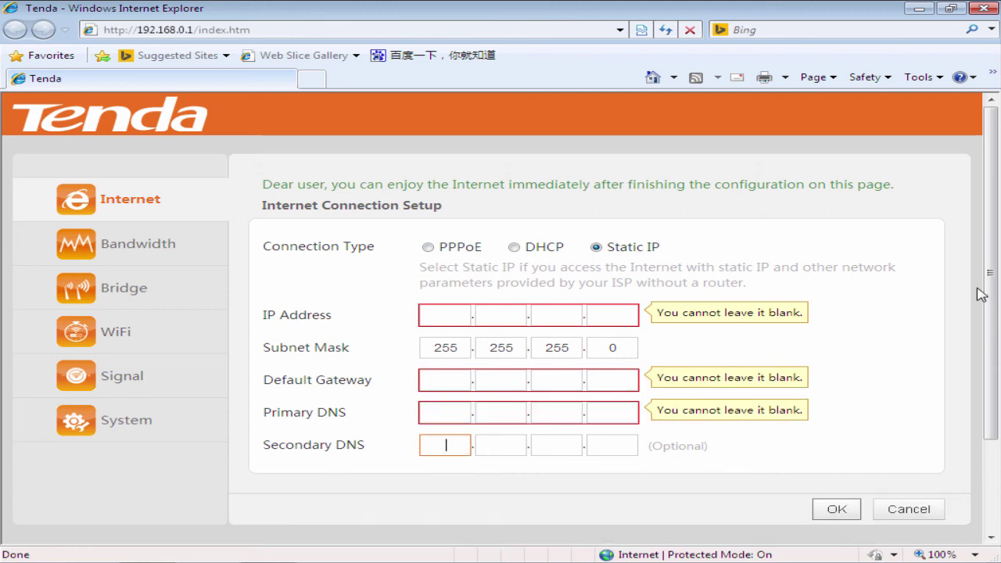
pyautogui.moveTo(990, 282); pyautogui.dragTo(996, 313)
pyautogui.click(539, 248)
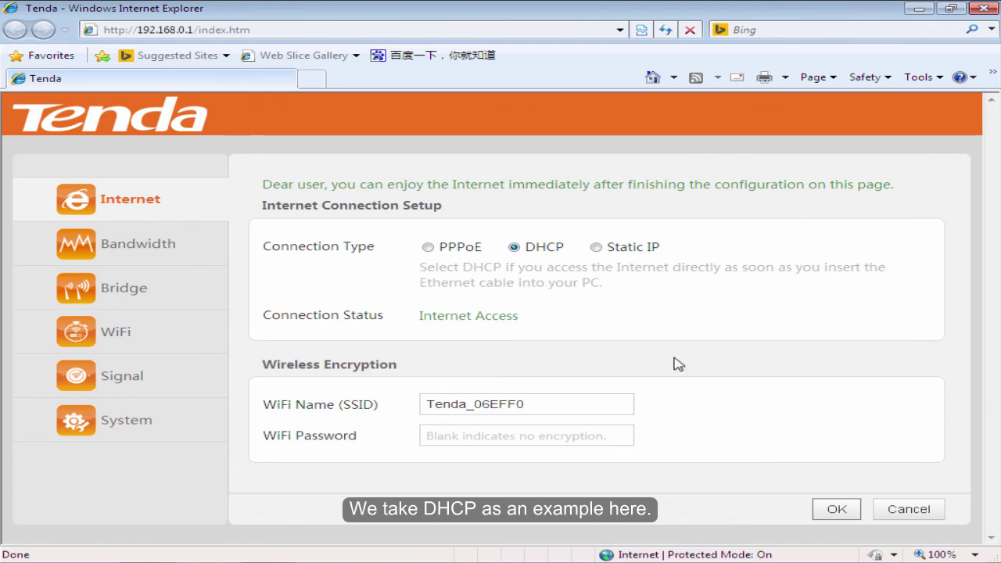
# Step: Change the WiFi name to Tenda_123, enter a new 8-character WiFi password, and save
pyautogui.click(545, 403)
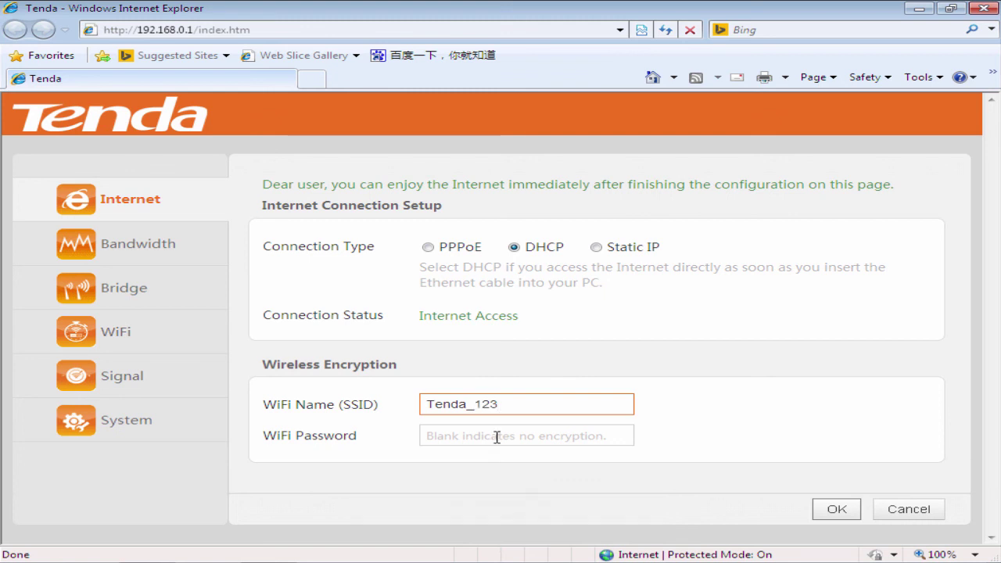
pyautogui.click(496, 437)
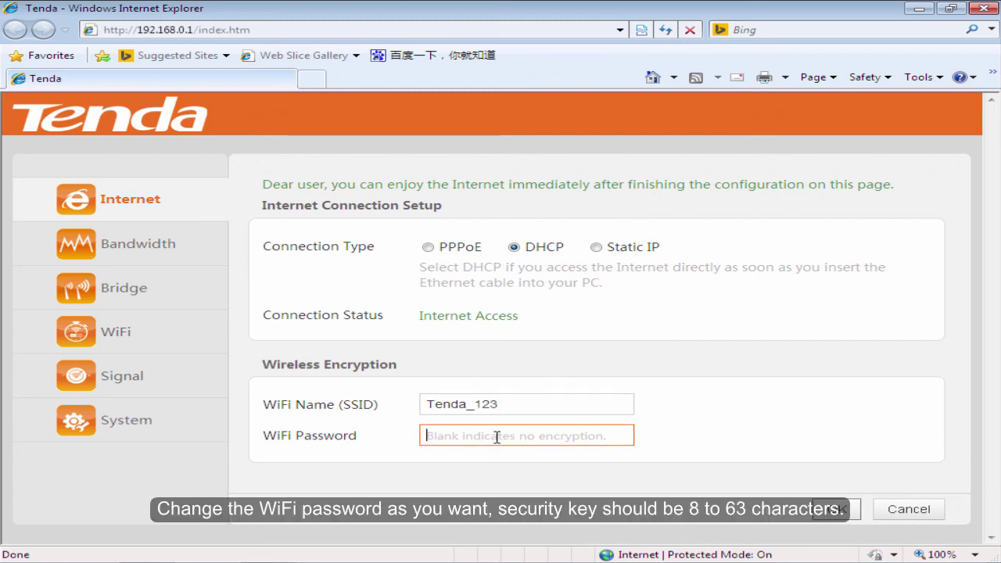
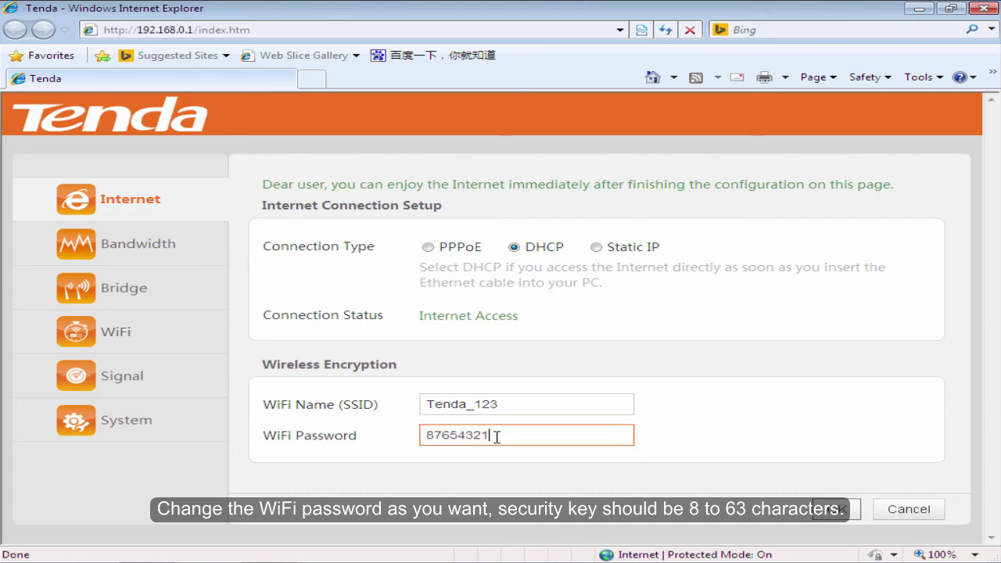
pyautogui.click(665, 443)
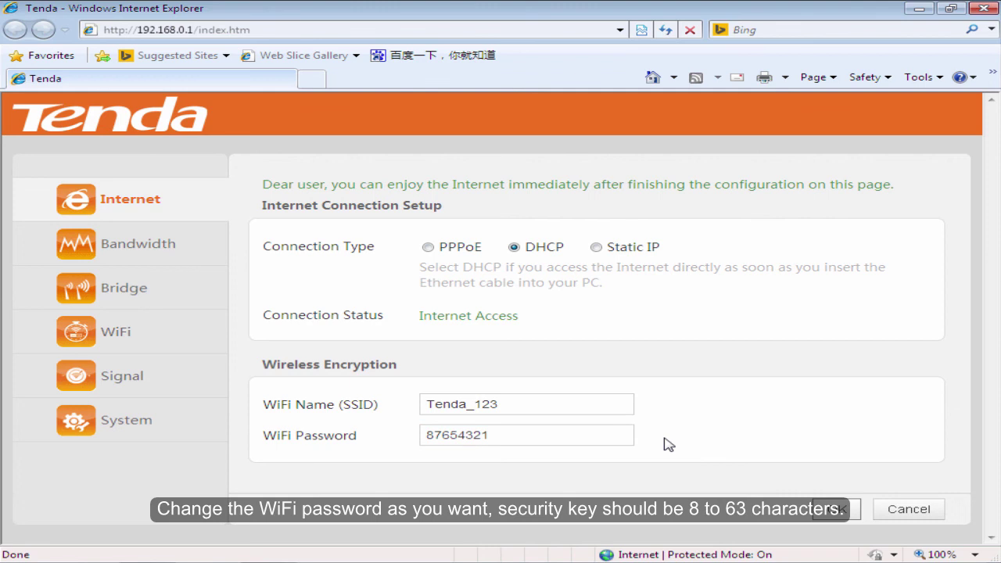
pyautogui.click(837, 516)
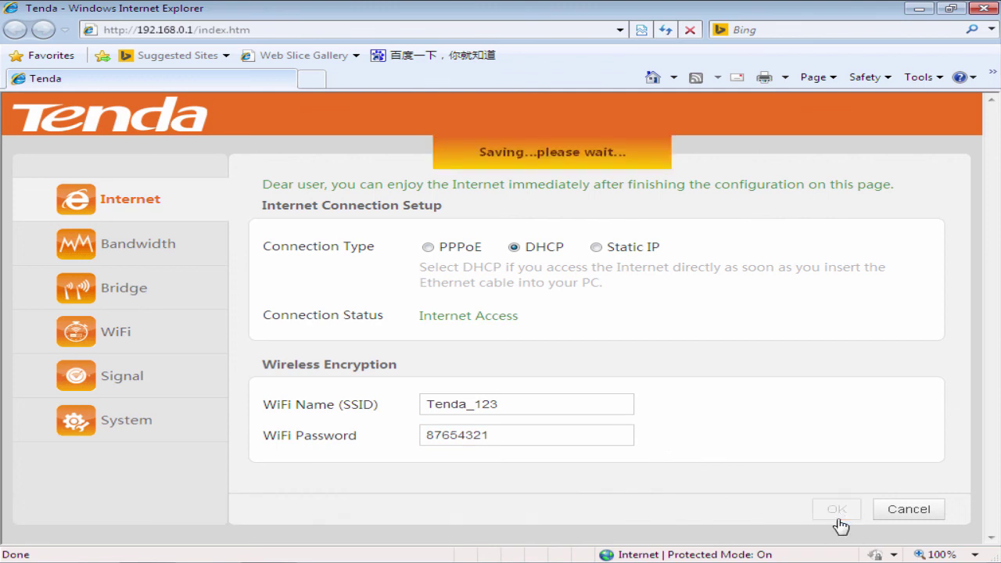